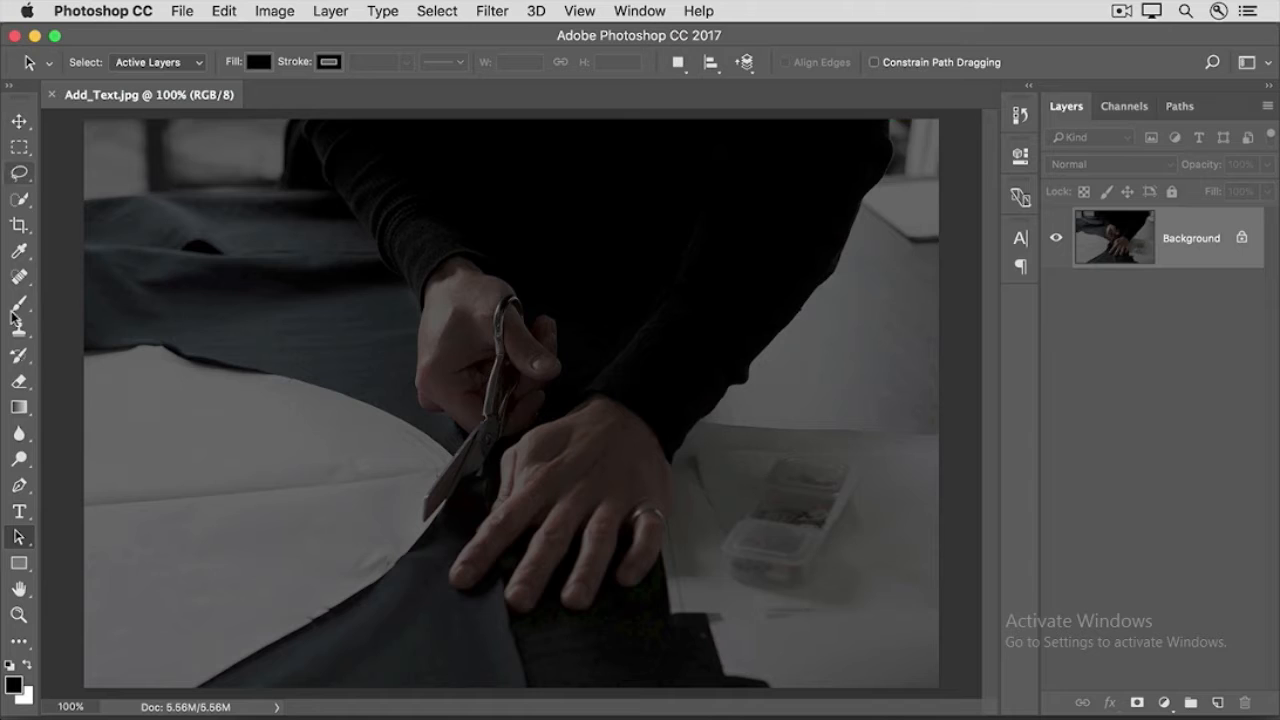
- Set up the Type tool with the Georgia Bold font at 72 pt
{"action": "left_click", "coordinate": [20, 512]}
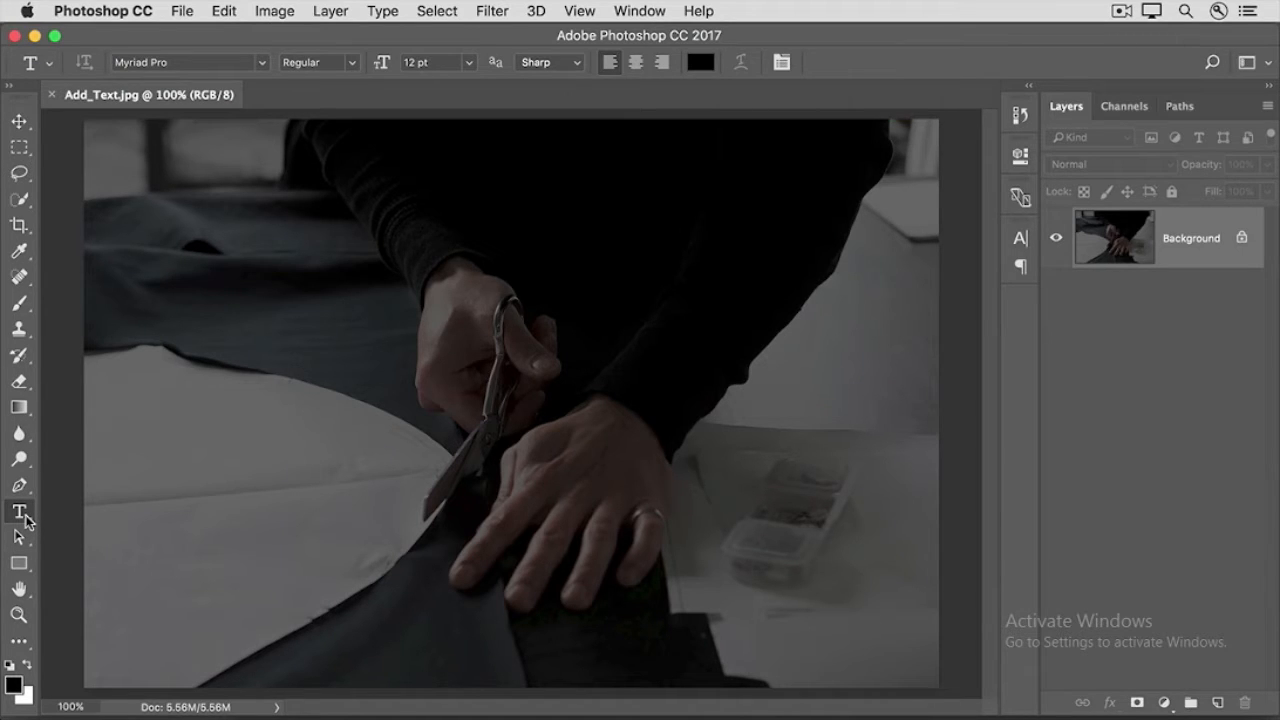
{"action": "left_click", "coordinate": [264, 65]}
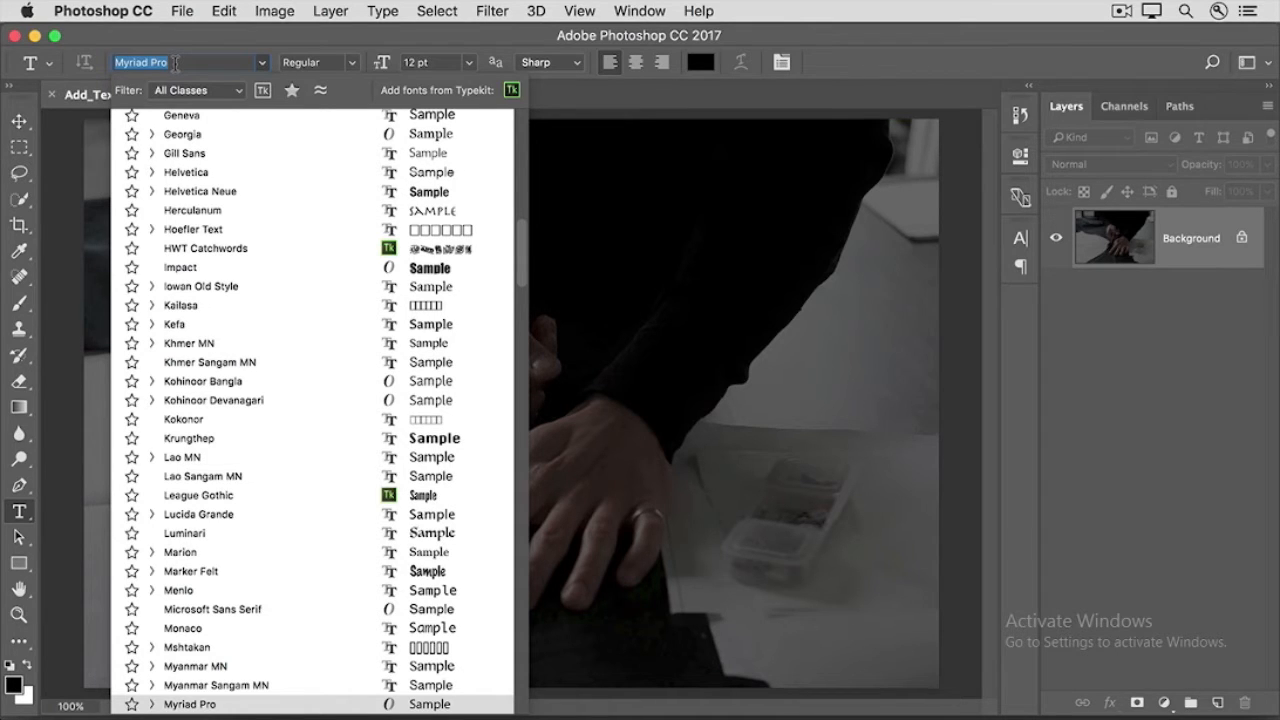
{"action": "type", "text": "Georgi"}
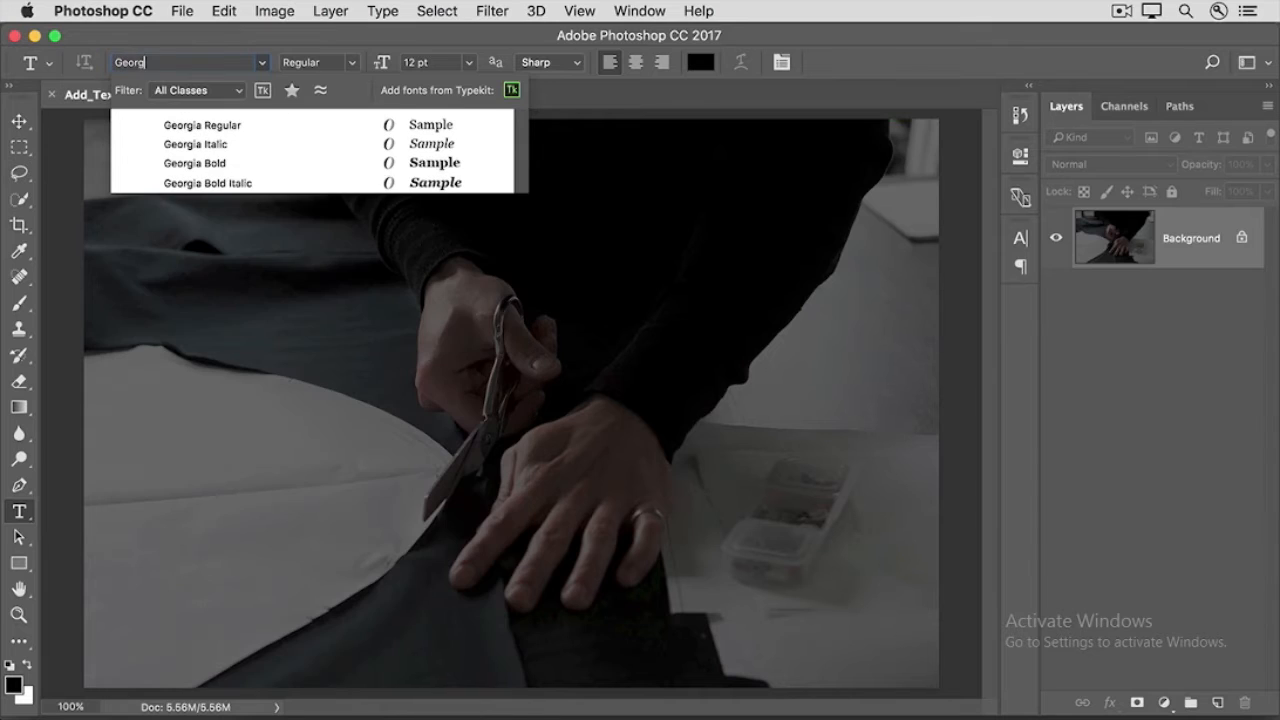
{"action": "type", "text": "a"}
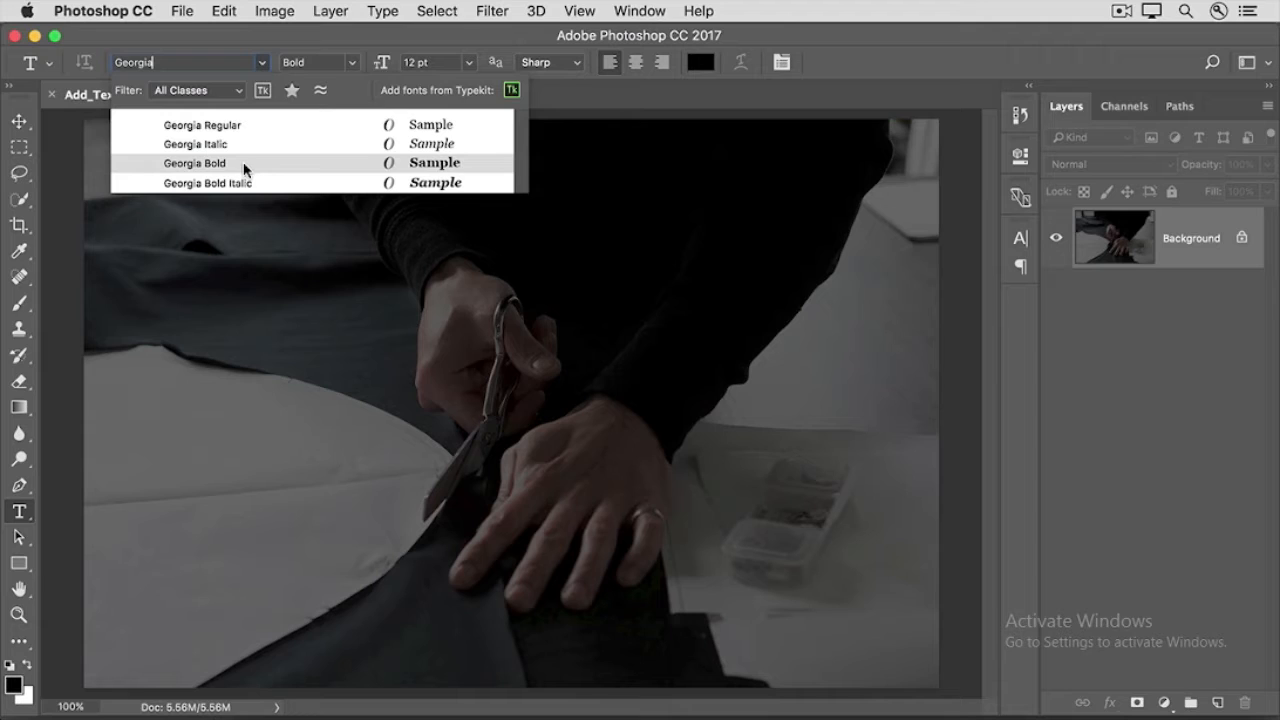
{"action": "left_click", "coordinate": [243, 166]}
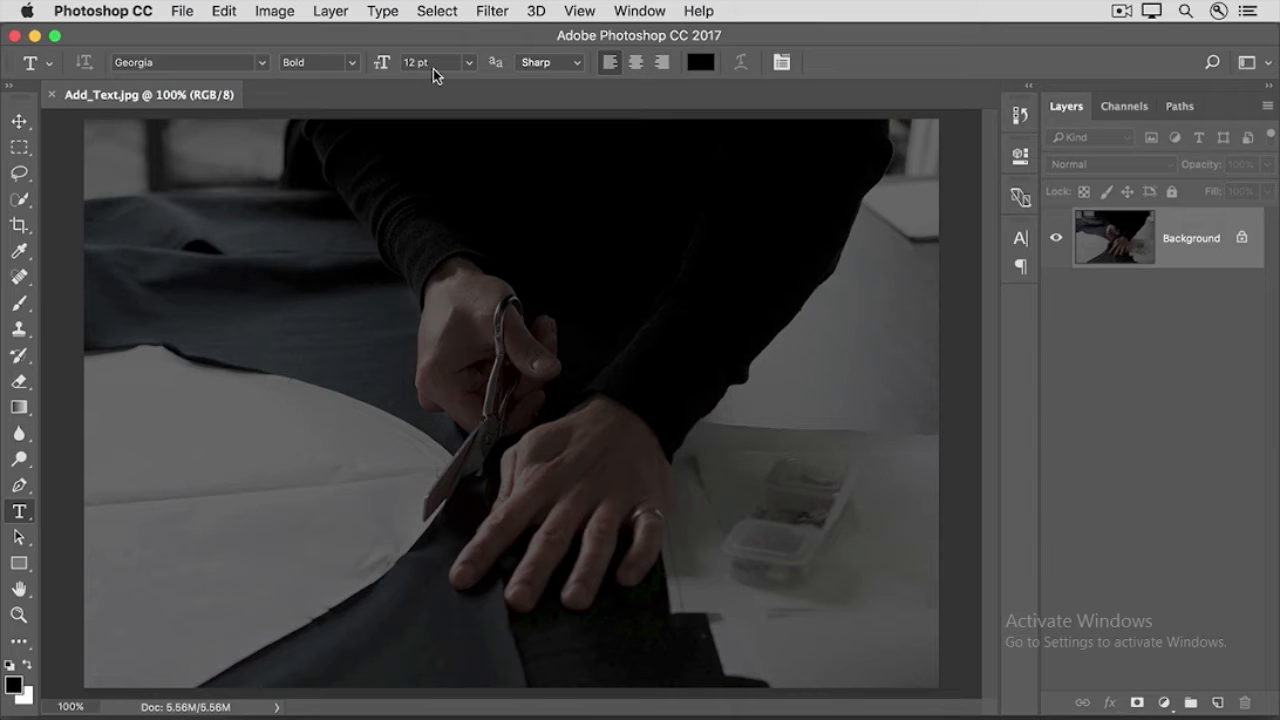
{"action": "left_click", "coordinate": [467, 64]}
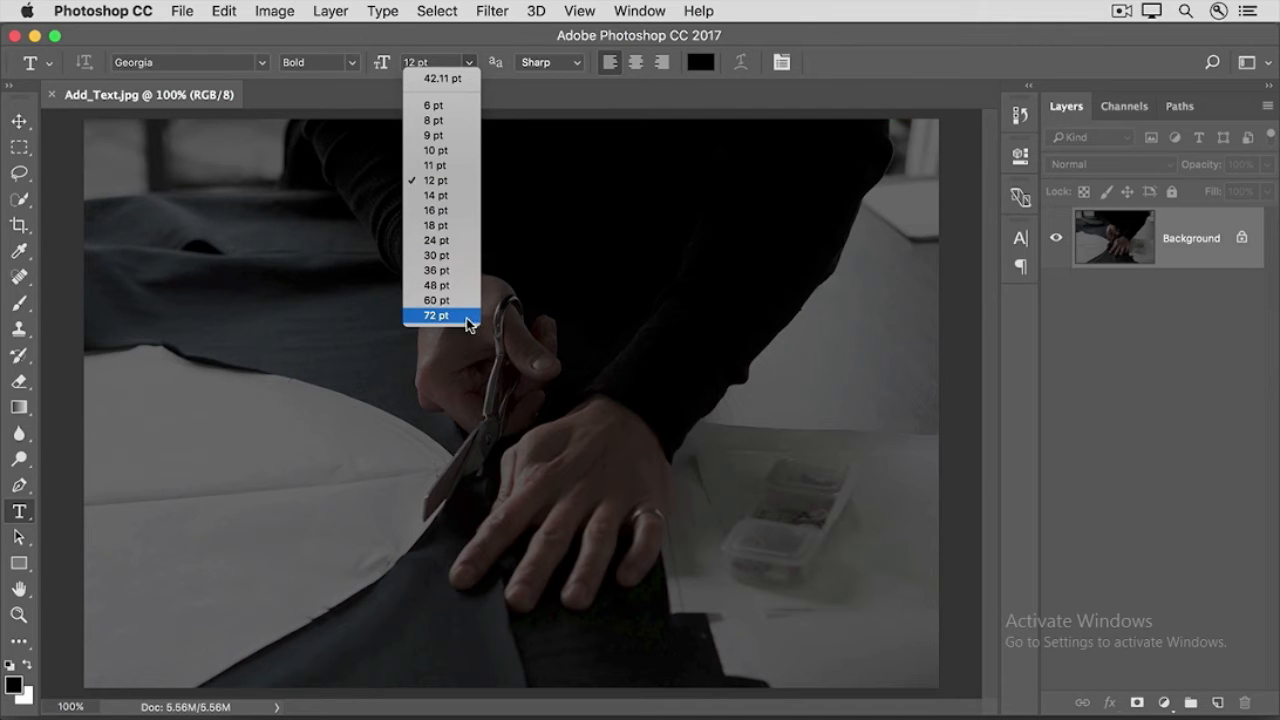
{"action": "left_click", "coordinate": [468, 316]}
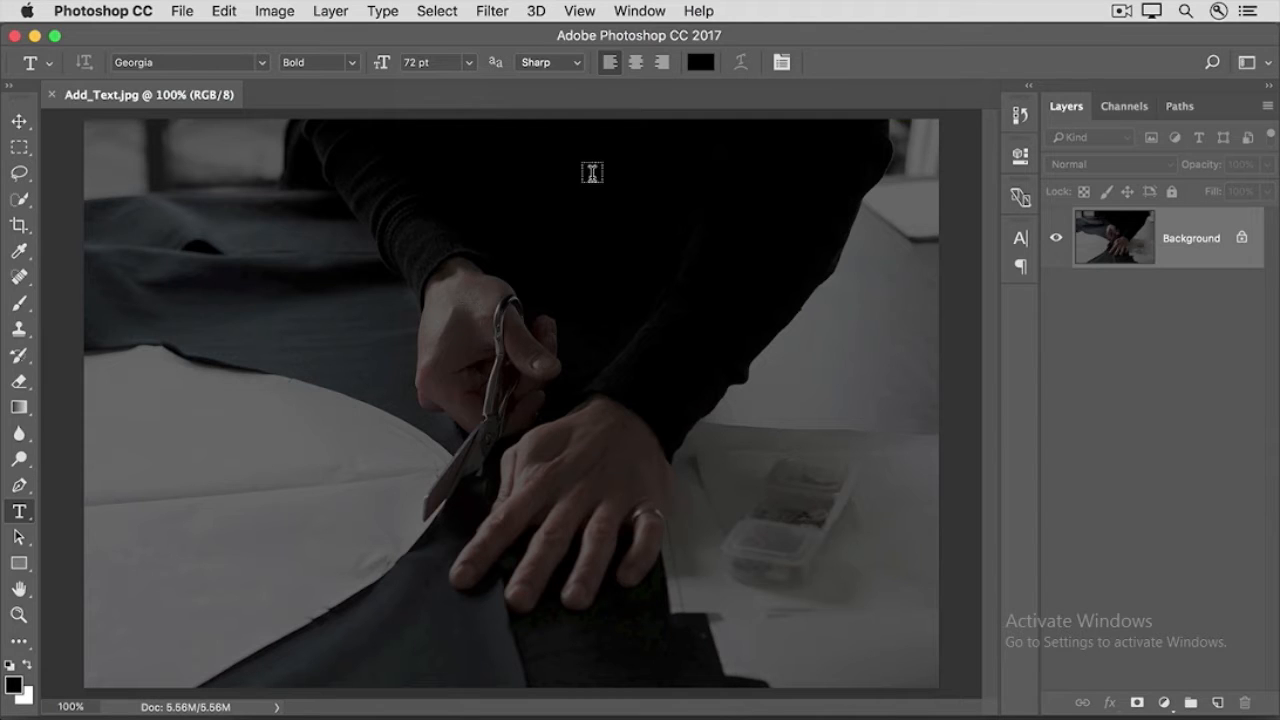
- Change the text color to near-white faf7f7
{"action": "left_click", "coordinate": [698, 64]}
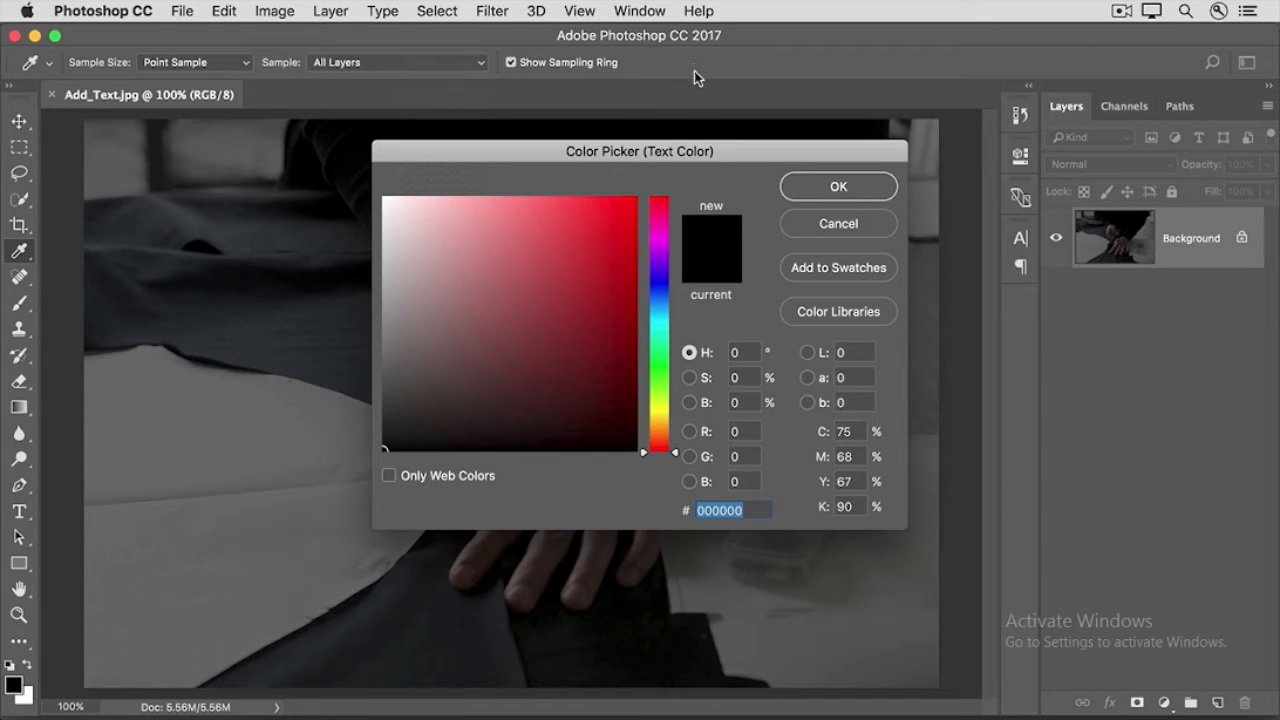
{"action": "left_click", "coordinate": [386, 201]}
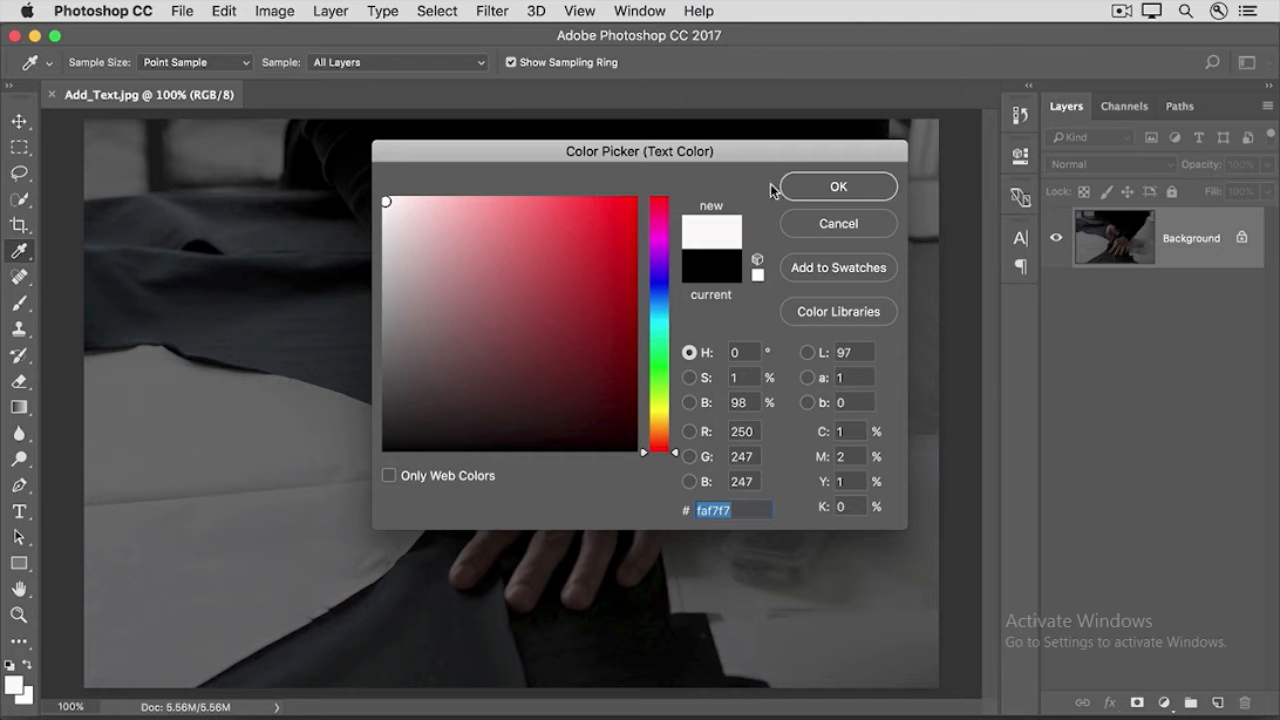
{"action": "left_click", "coordinate": [810, 188]}
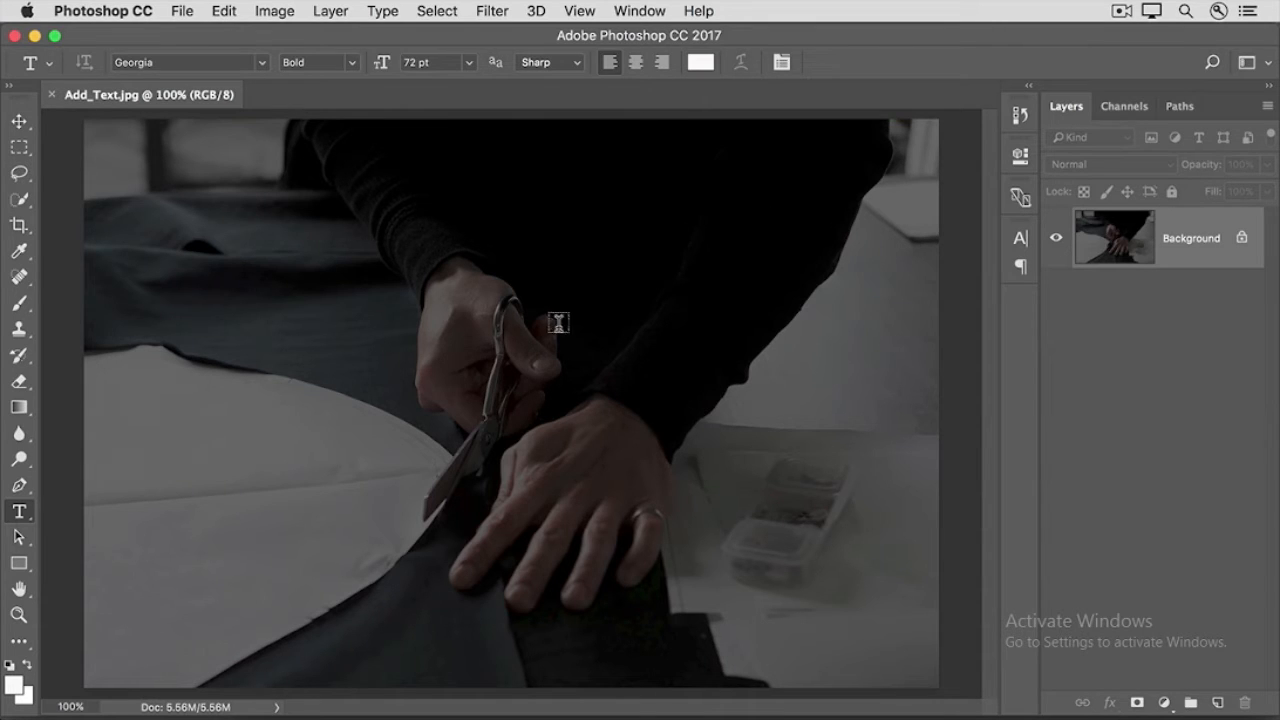
- Add the heading LANEKA'S over the hands and move it slightly down and right toward the image centre
{"action": "left_click", "coordinate": [420, 310]}
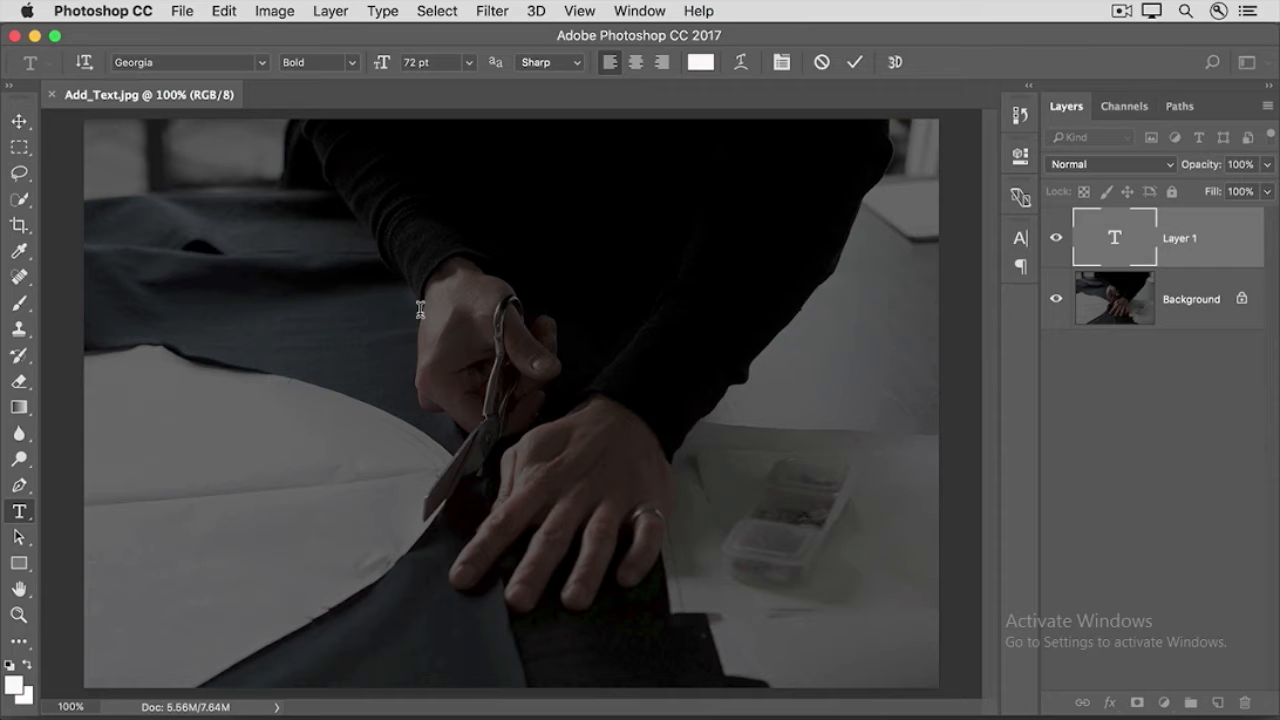
{"action": "type", "text": "LA"}
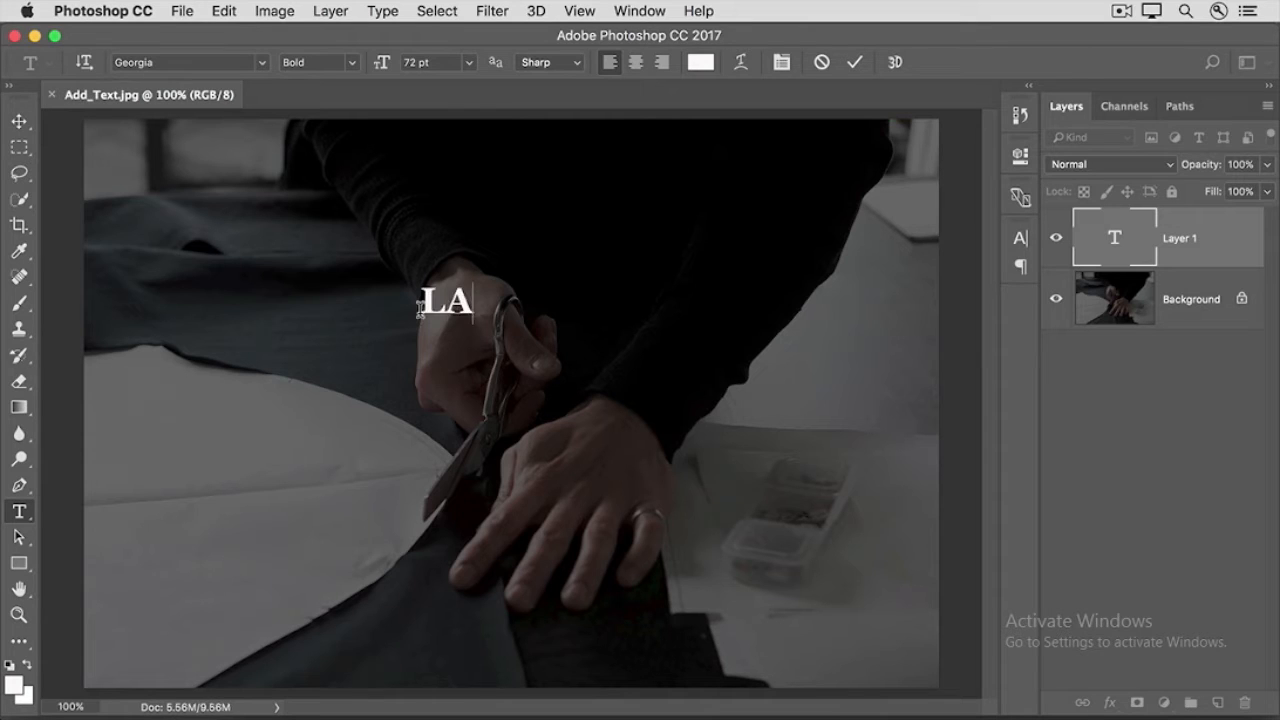
{"action": "type", "text": "NEKA'S"}
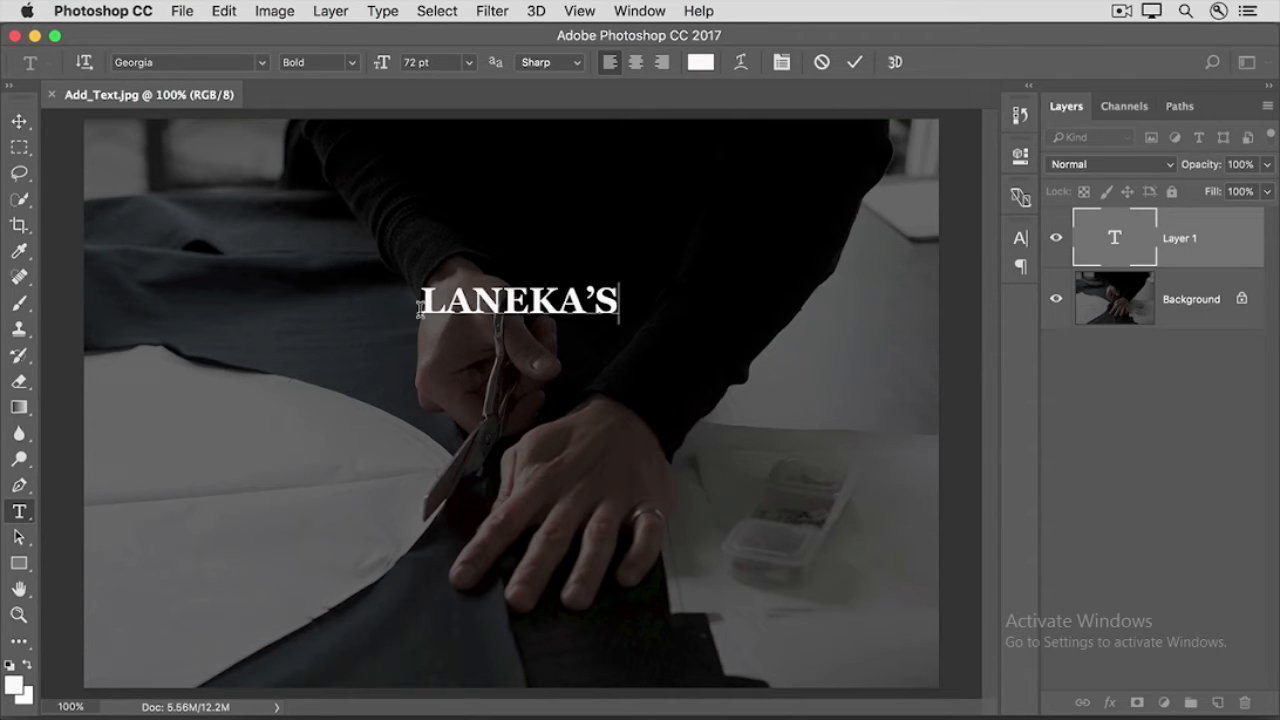
{"action": "left_click", "coordinate": [853, 62]}
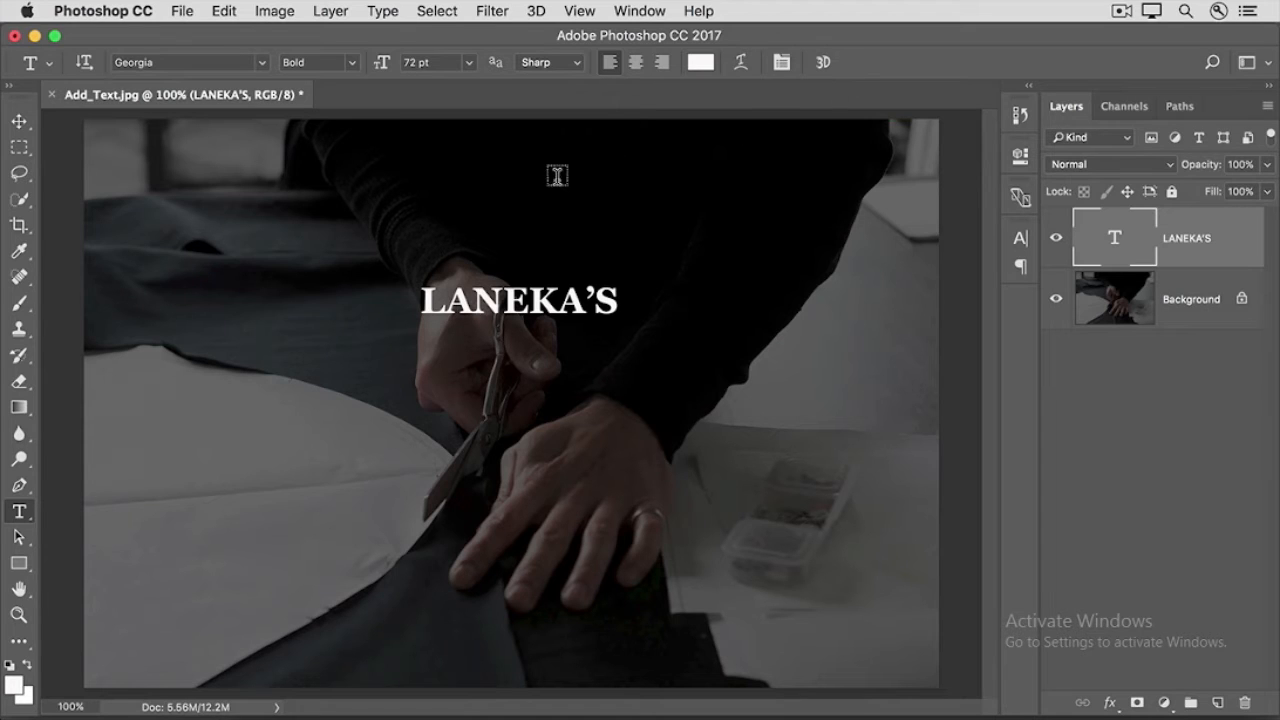
{"action": "left_click", "coordinate": [21, 124]}
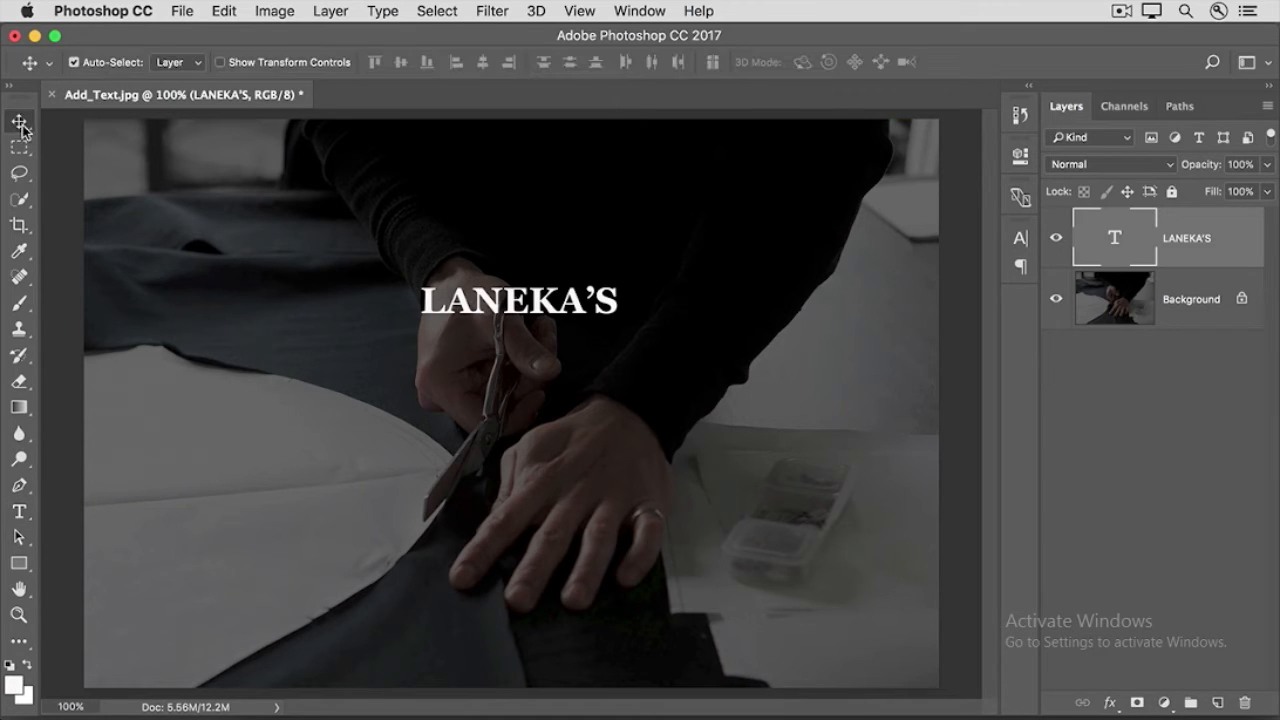
{"action": "left_click_drag", "start_coordinate": [437, 310], "coordinate": [471, 357]}
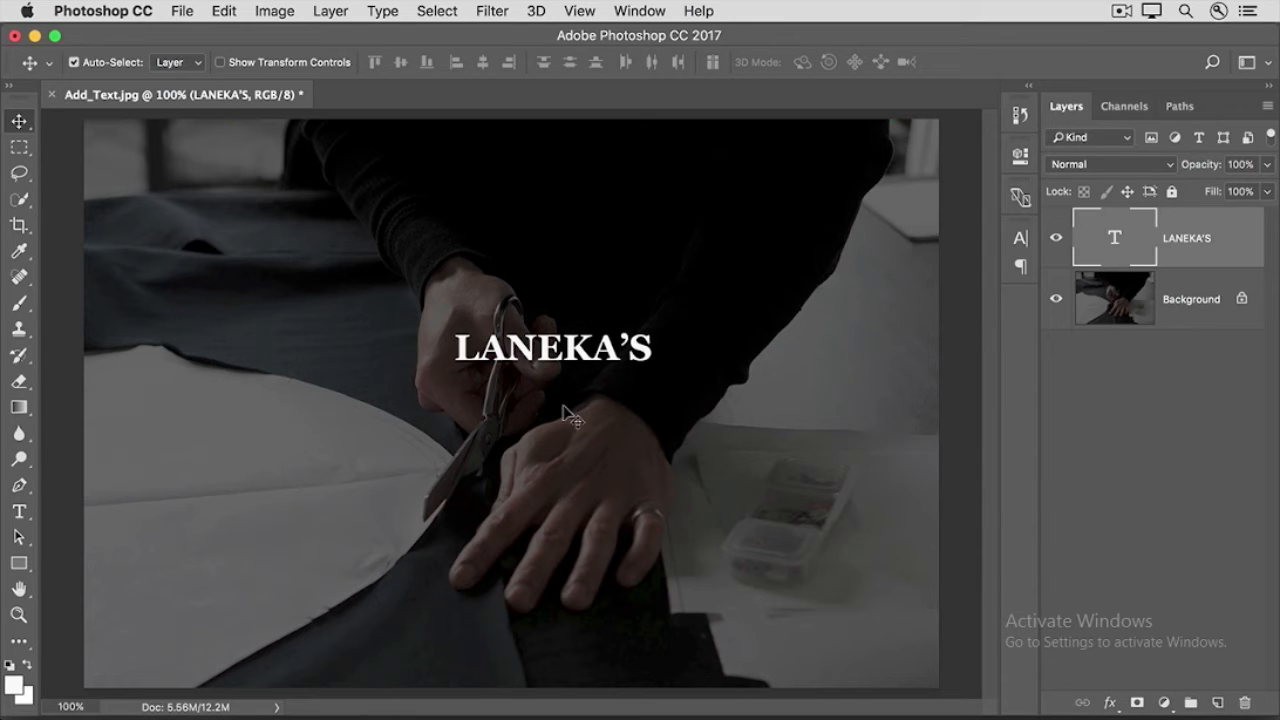
- Start a second text layer just below the LANEKA'S heading, set in Arial Regular at 36 pt
{"action": "left_click", "coordinate": [9, 512]}
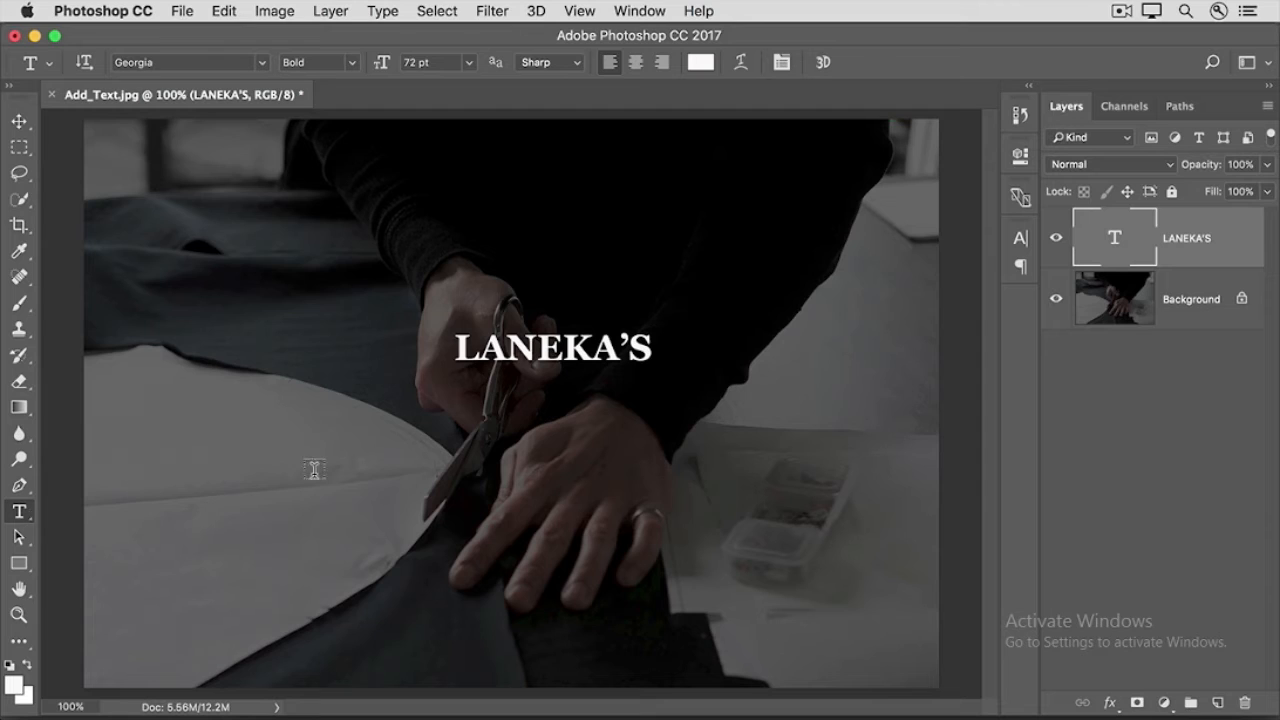
{"action": "left_click", "coordinate": [470, 398]}
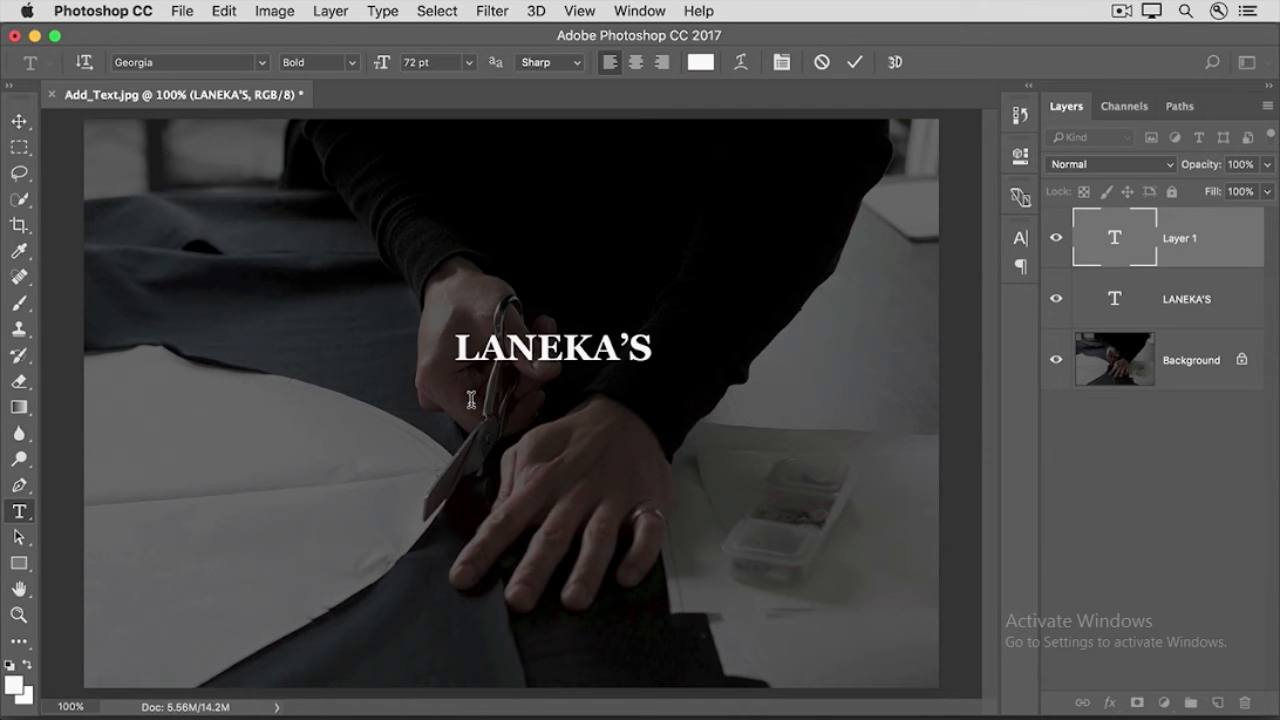
{"action": "left_click", "coordinate": [187, 59]}
{"action": "type", "text": "Arial"}
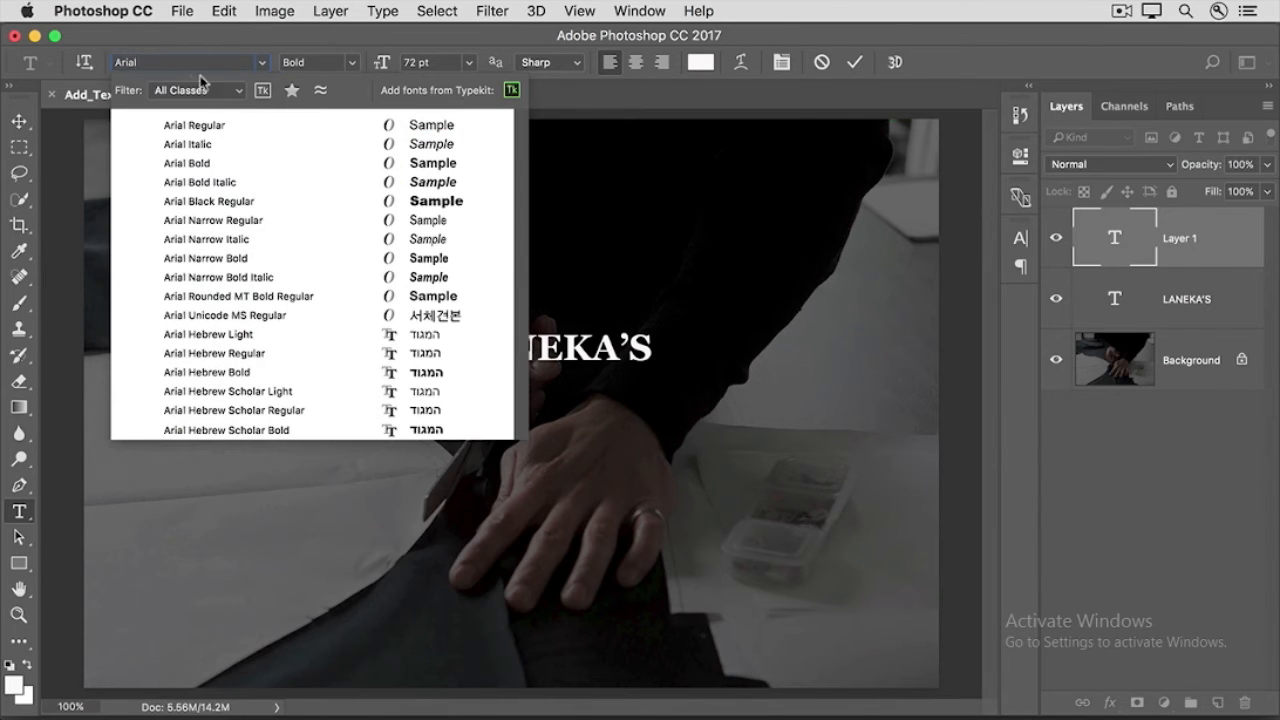
{"action": "left_click", "coordinate": [219, 126]}
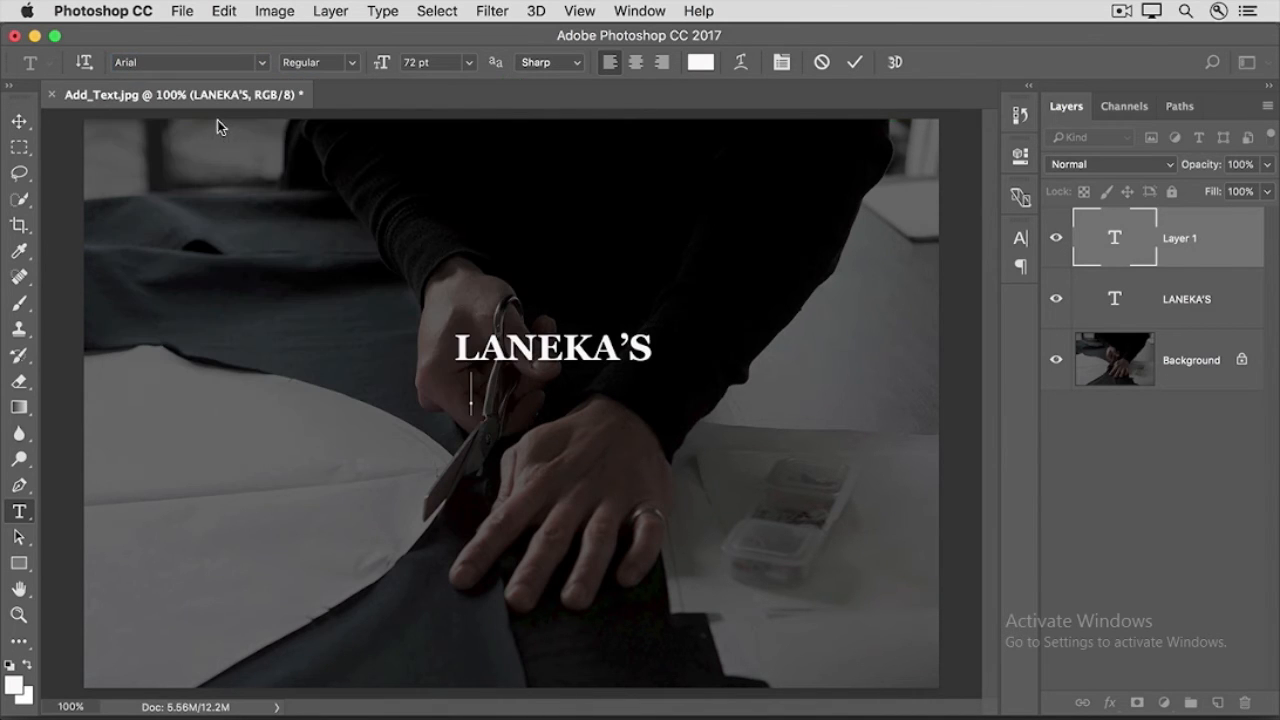
{"action": "left_click", "coordinate": [468, 63]}
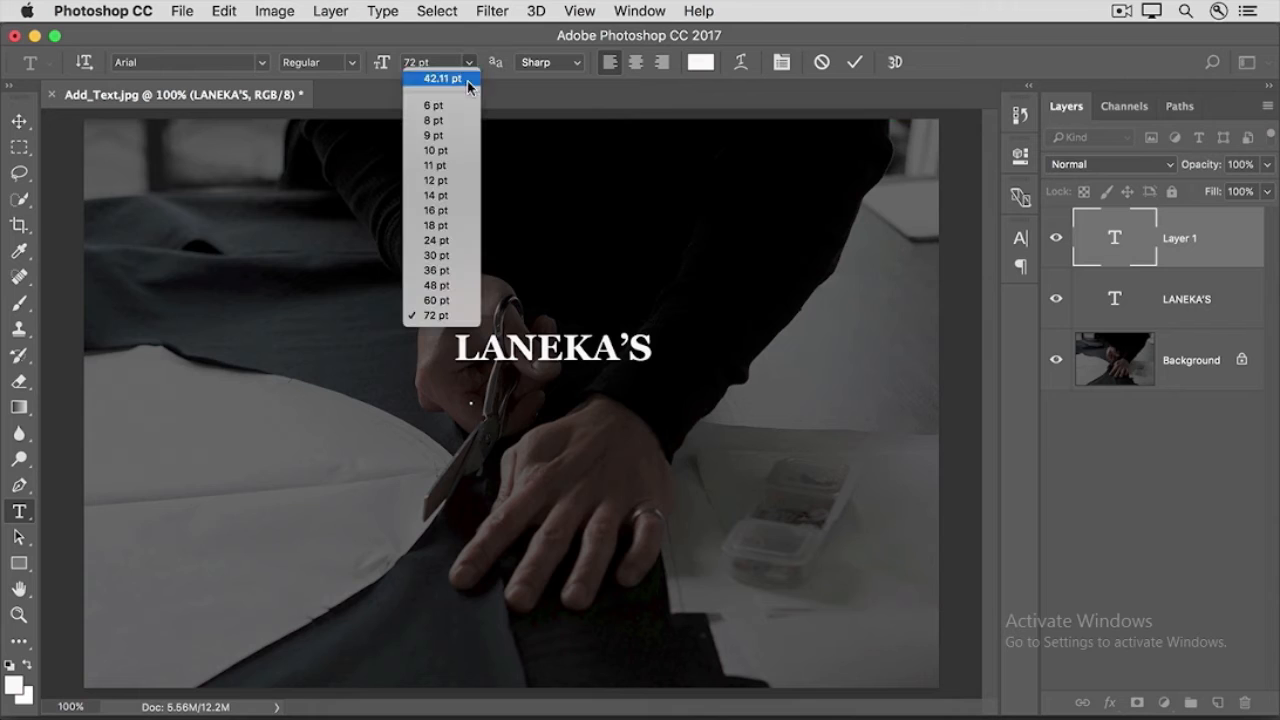
{"action": "left_click", "coordinate": [455, 272]}
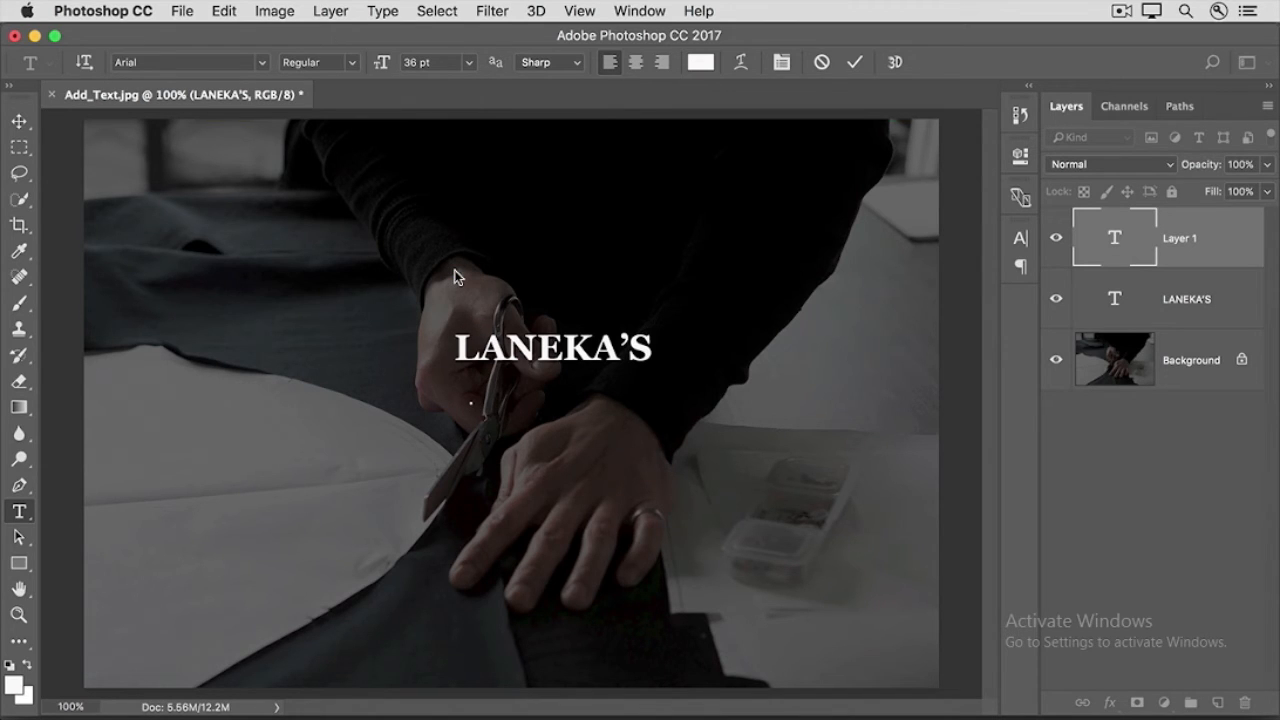
- Enter CUSTOM CLOTHING and SINCE 1964 on two lines and commit the text
{"action": "type", "text": "CUSTOM CLO"}
{"action": "key", "text": "BackSpace"}
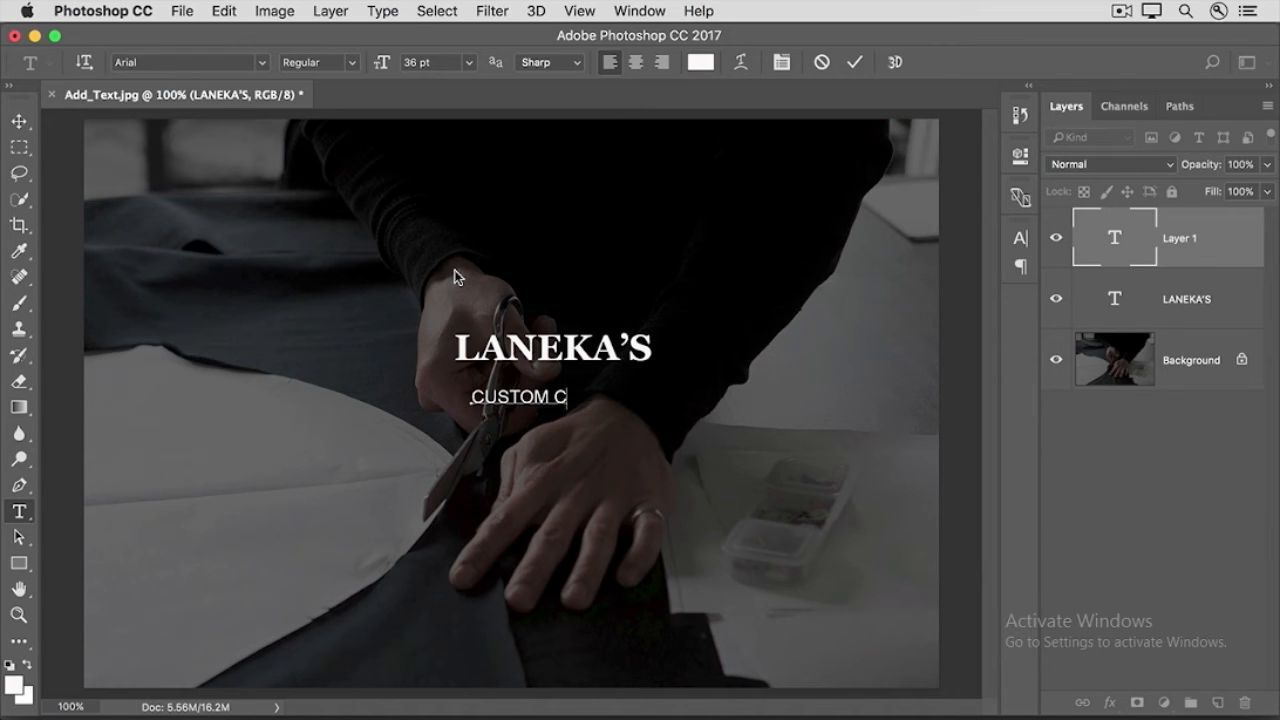
{"action": "type", "text": "LOTHIN G"}
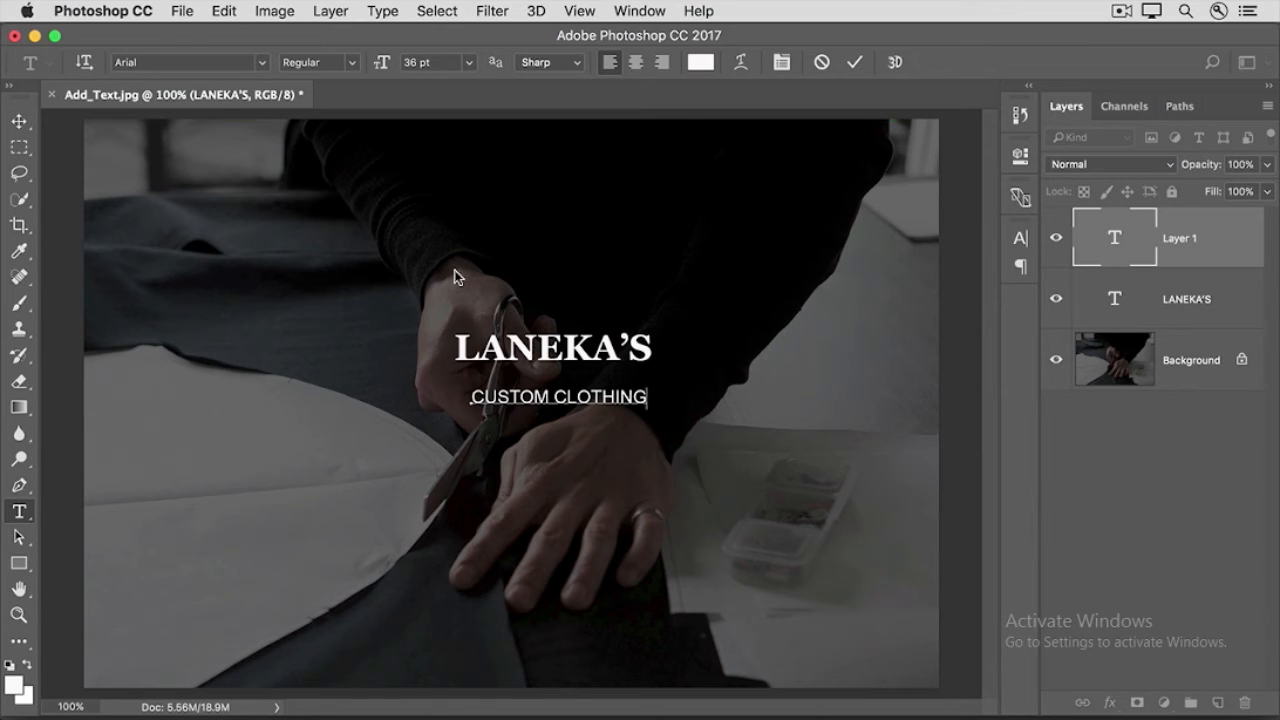
{"action": "key", "text": "Return"}
{"action": "type", "text": "SINCE 1"}
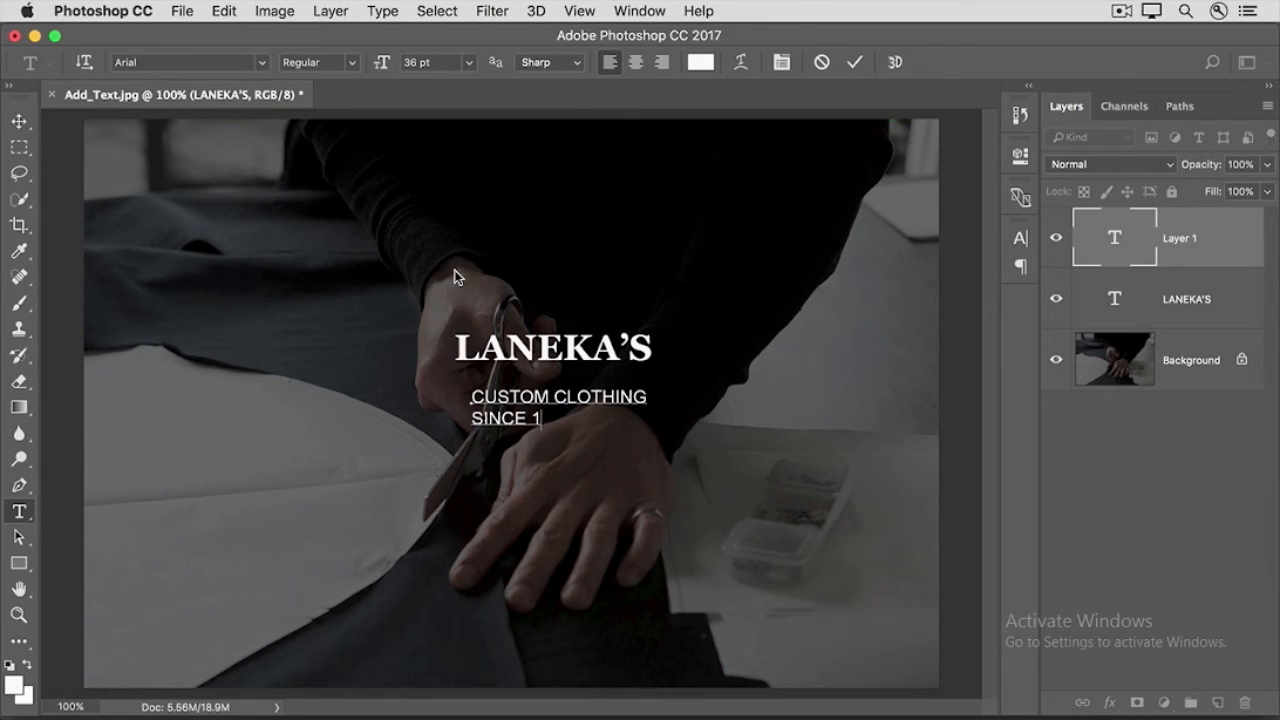
{"action": "type", "text": "964"}
{"action": "left_click", "coordinate": [855, 62]}
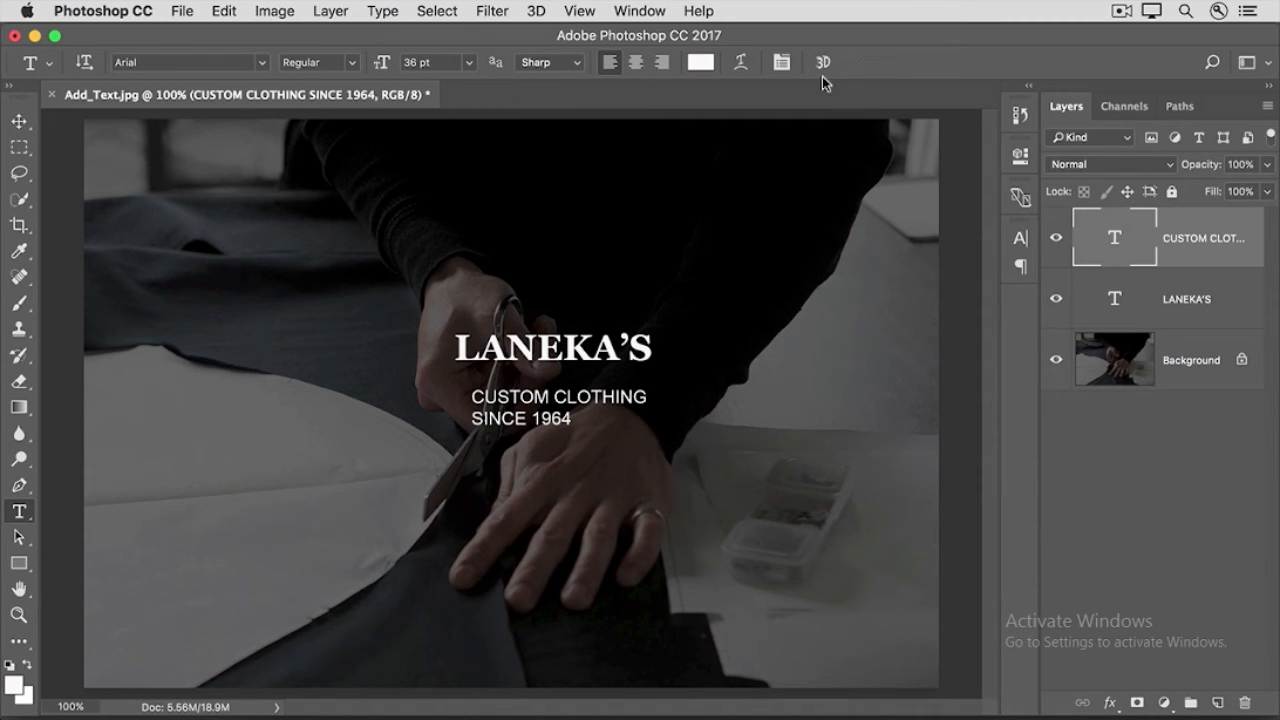
- Center-align the two-line tagline and move it to the right beneath the LANEKA'S heading
{"action": "left_click", "coordinate": [636, 62]}
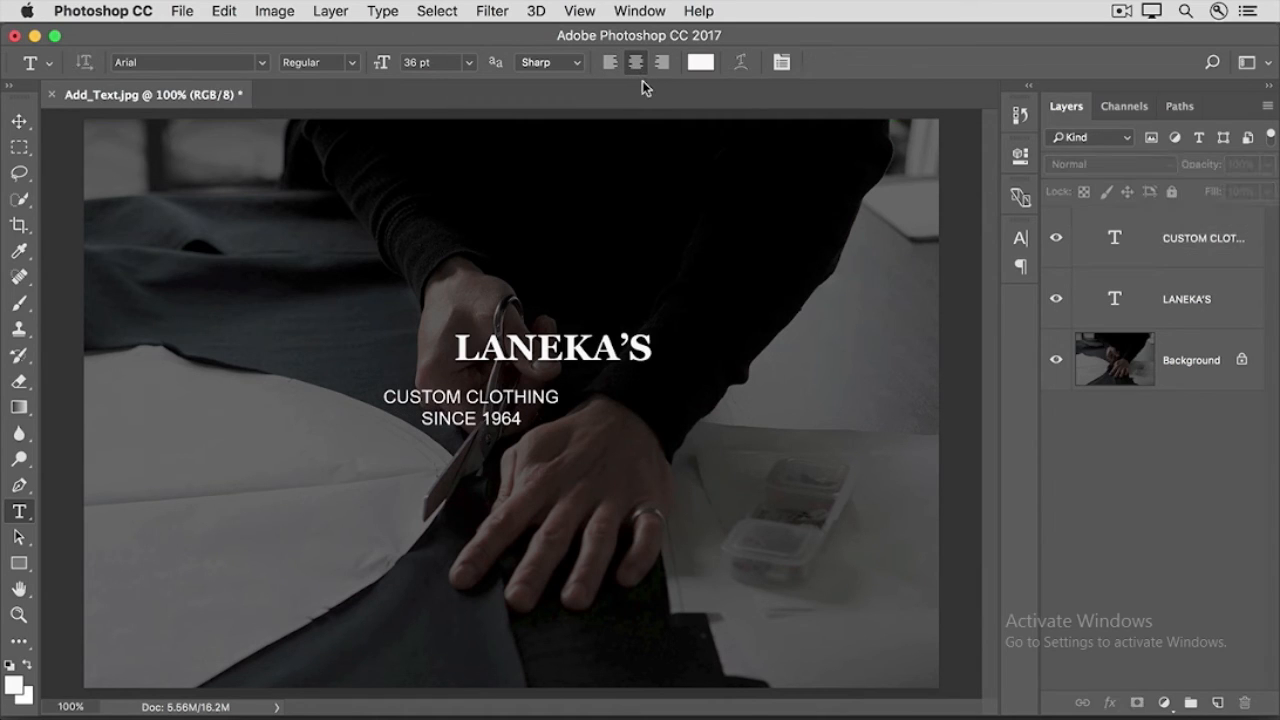
{"action": "left_click", "coordinate": [19, 121]}
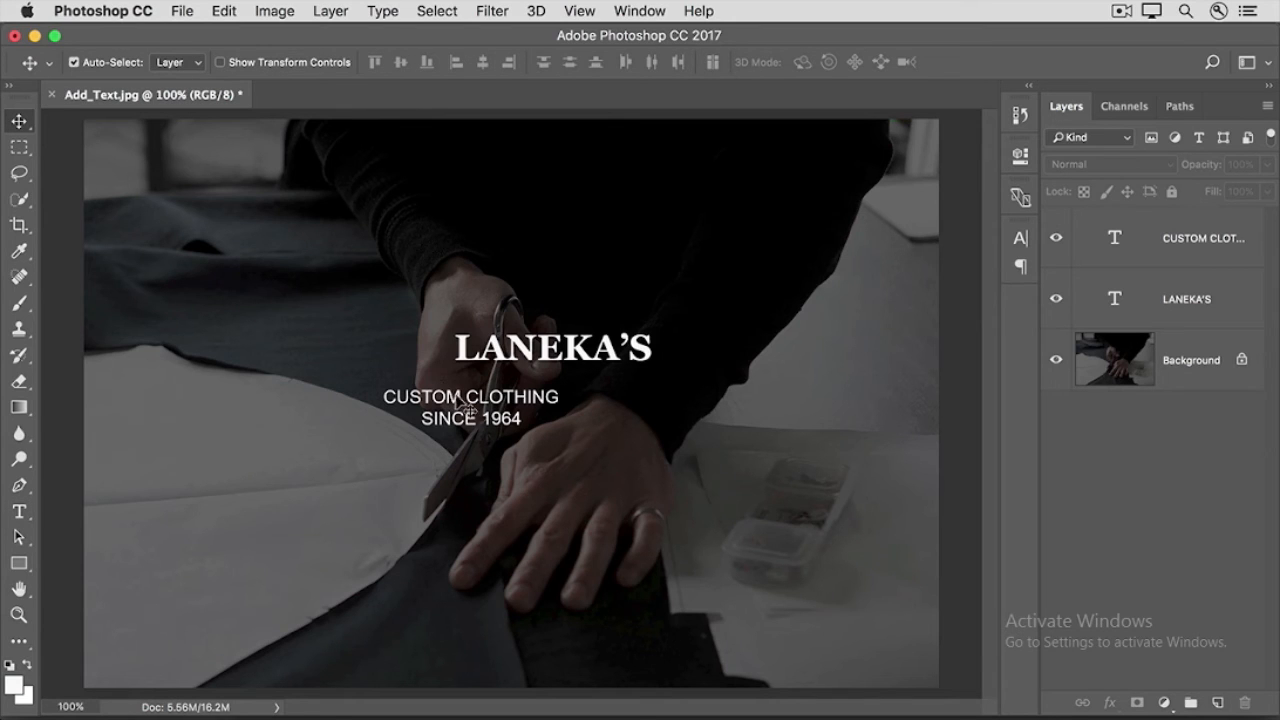
{"action": "left_click_drag", "start_coordinate": [465, 399], "coordinate": [542, 404]}
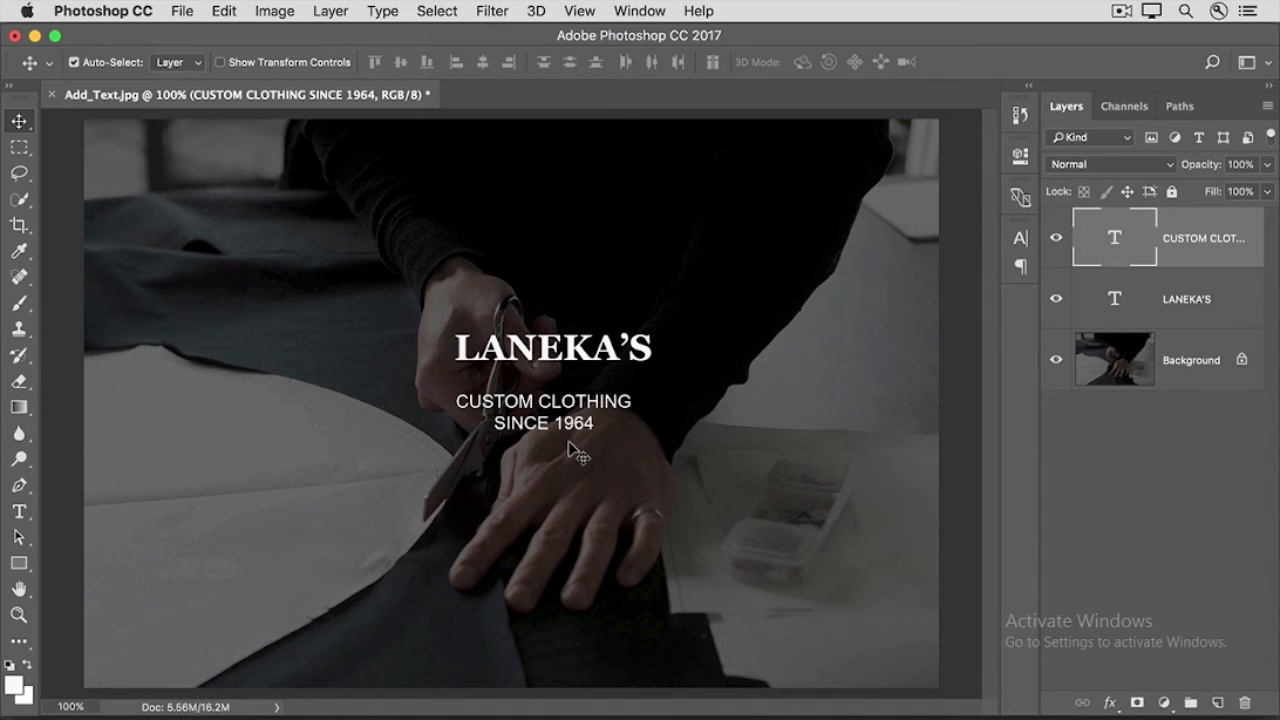
- Start saving the layered document with Save As
{"action": "left_click", "coordinate": [182, 12]}
{"action": "left_click", "coordinate": [200, 217]}
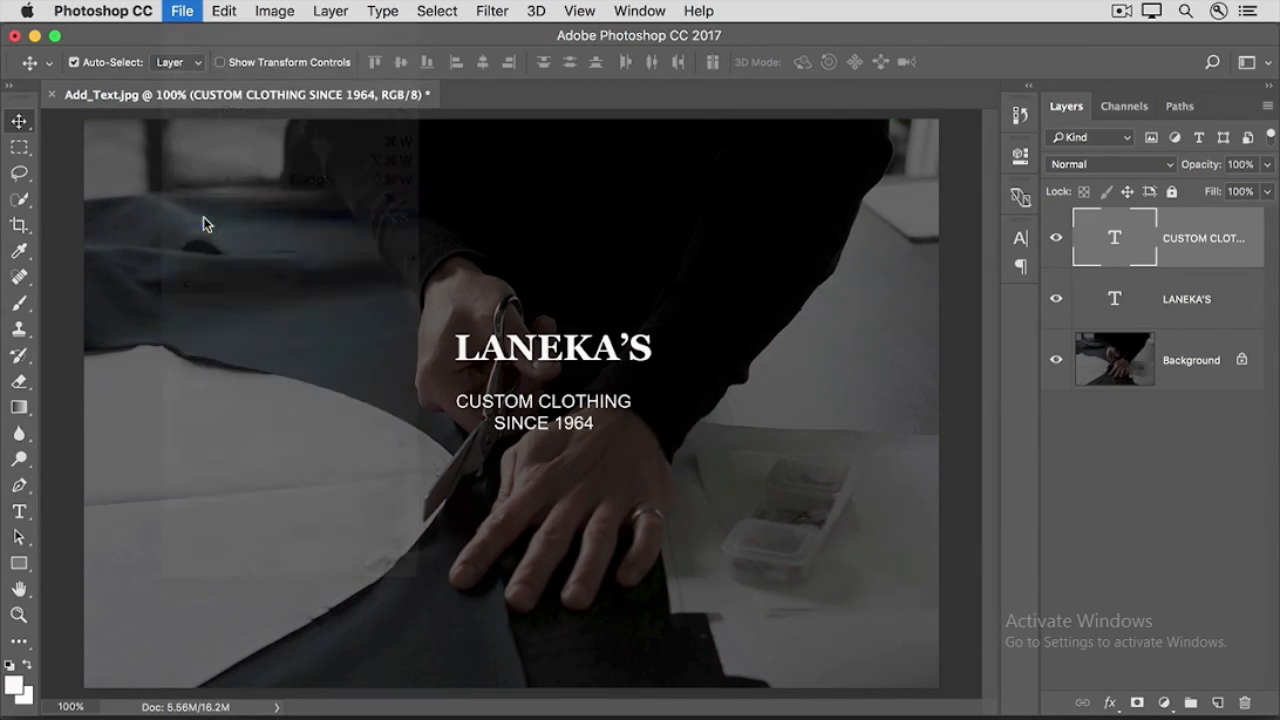